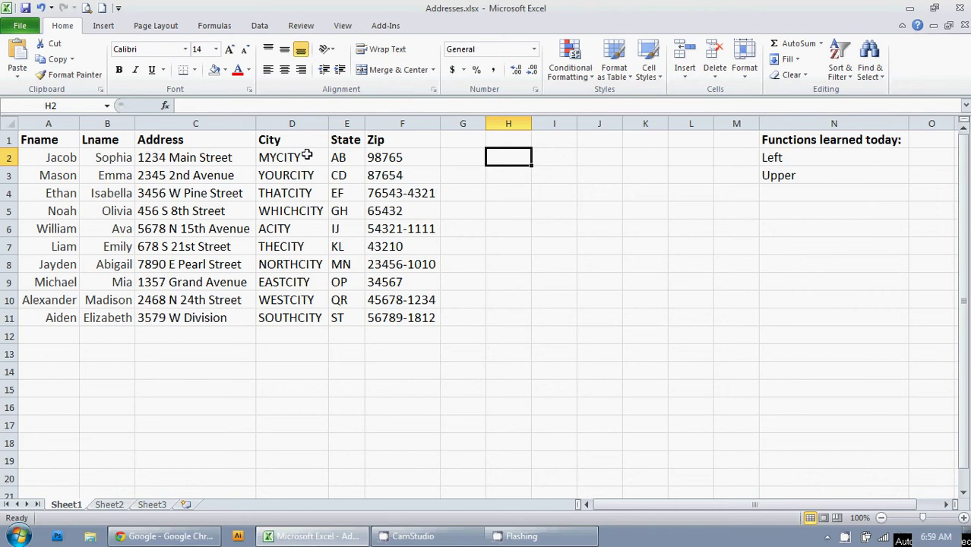
{"action": "mouse_move", "coordinate": [306, 155]}
{"action": "left_mouse_down"}
{"action": "mouse_move", "coordinate": [341, 156]}
{"action": "mouse_move", "coordinate": [316, 156]}
{"action": "left_mouse_up"}
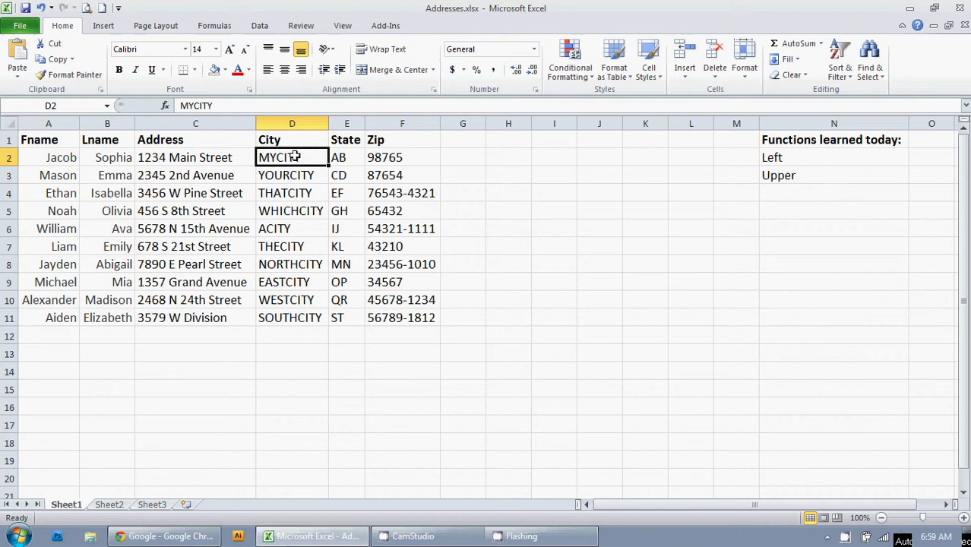
{"action": "left_click_drag", "start_coordinate": [65, 157], "coordinate": [198, 156]}
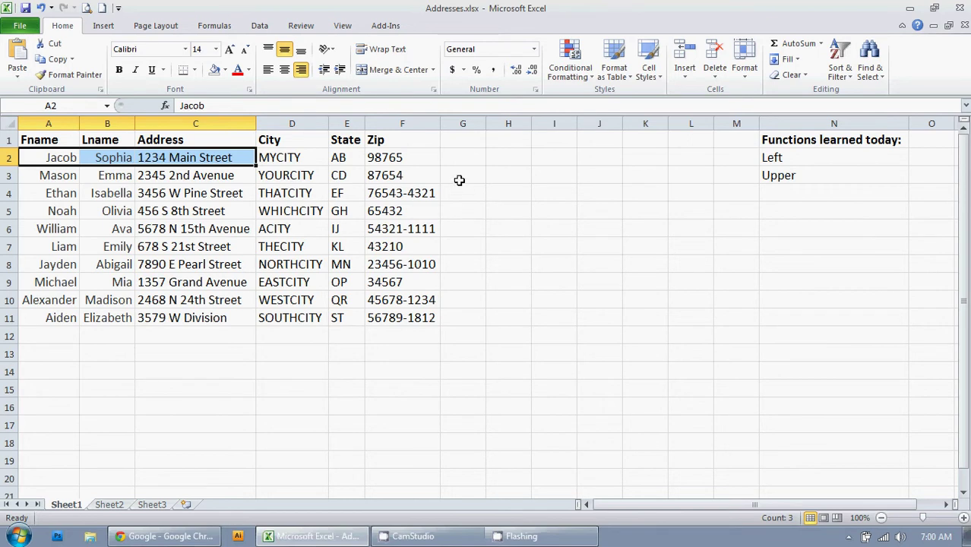
- Search the function list for "left" and insert the LEFT function in cell G4
{"action": "left_click", "coordinate": [460, 192]}
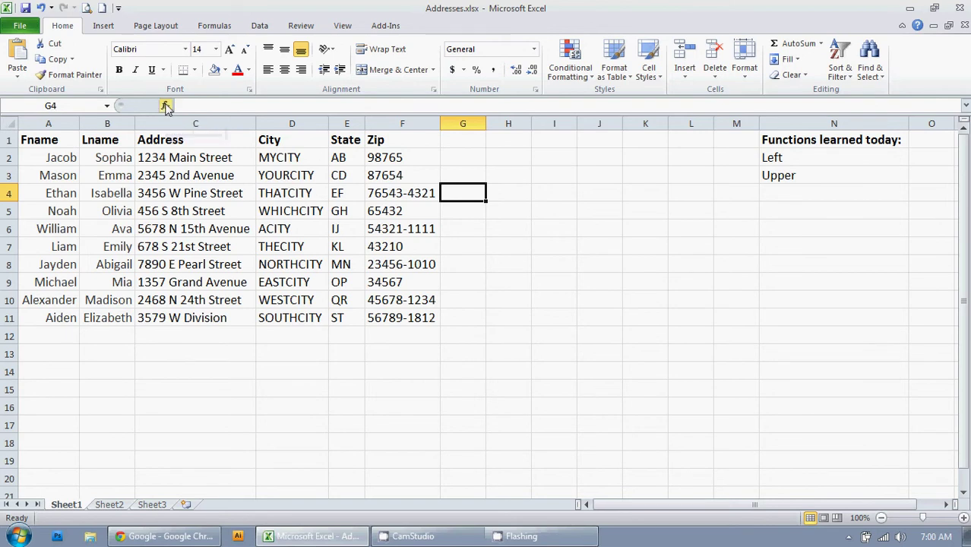
{"action": "left_click", "coordinate": [166, 106]}
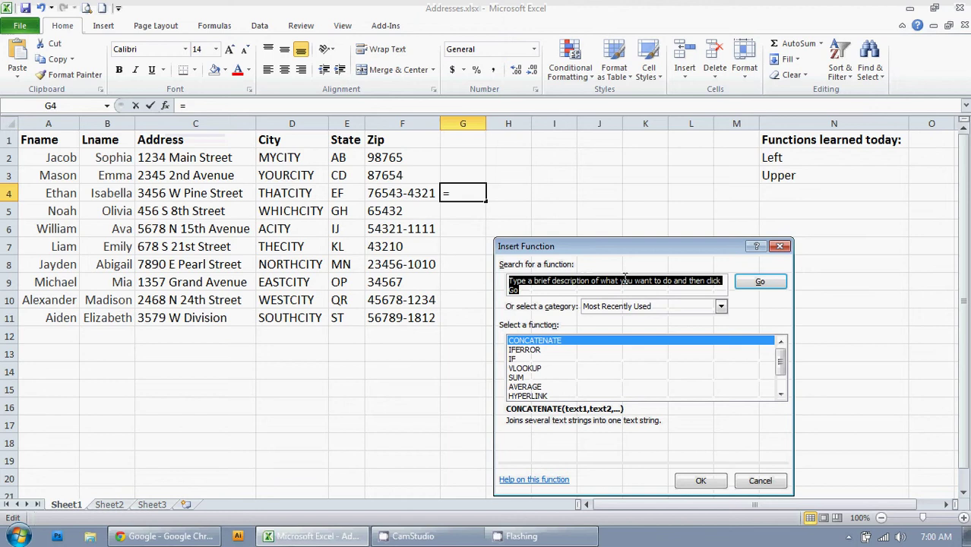
{"action": "type", "text": "left"}
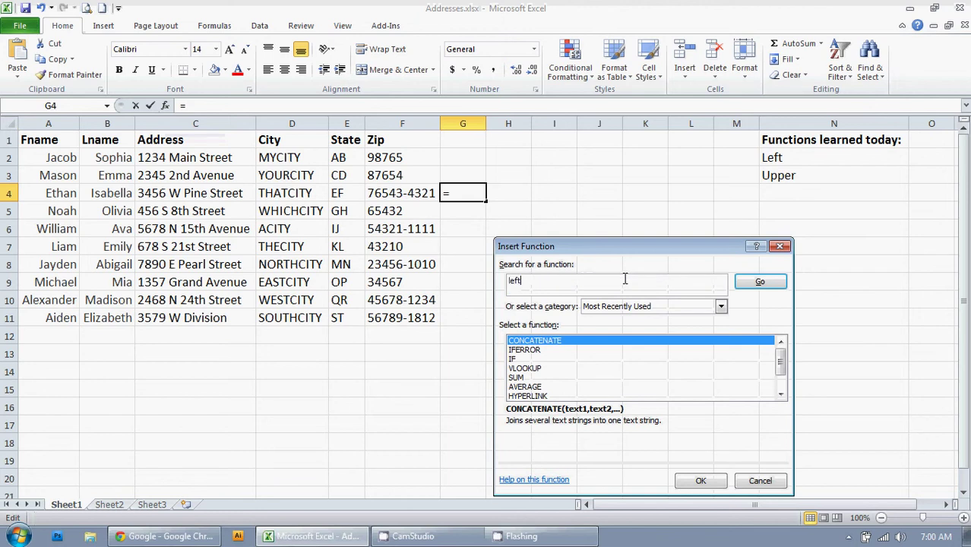
{"action": "key", "text": "Tab"}
{"action": "key", "text": "Return"}
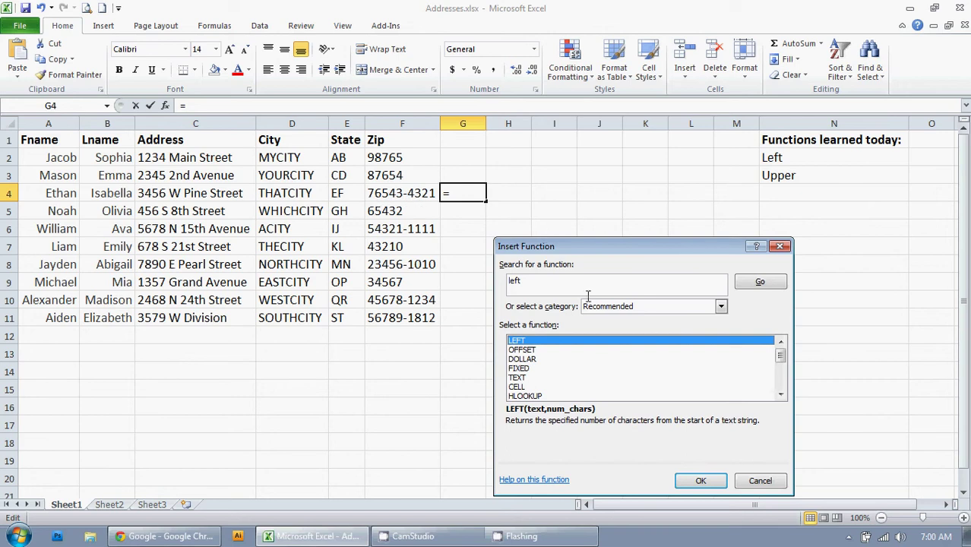
{"action": "left_click", "coordinate": [700, 480]}
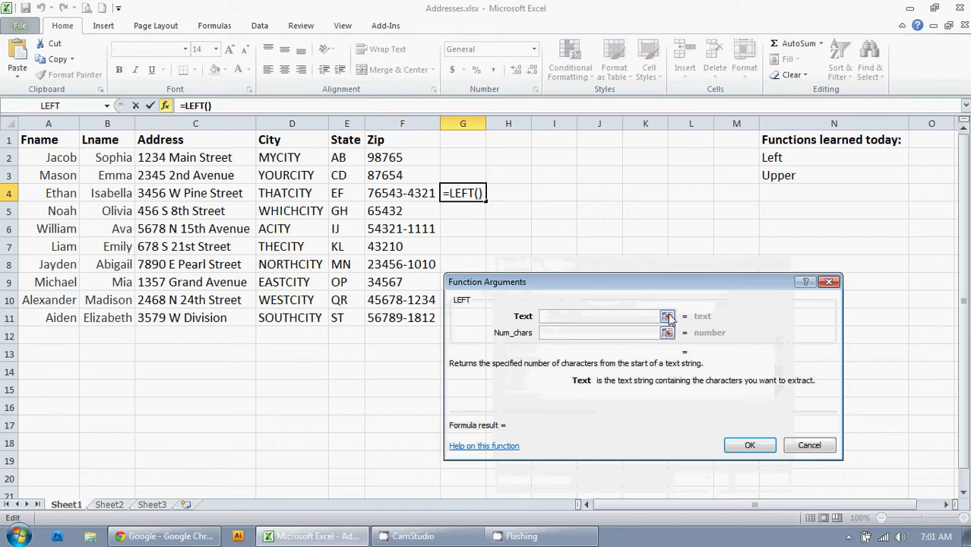
- Set the LEFT function's text argument to F4 and the number of characters to 5, then accept the formula
{"action": "left_click", "coordinate": [667, 317]}
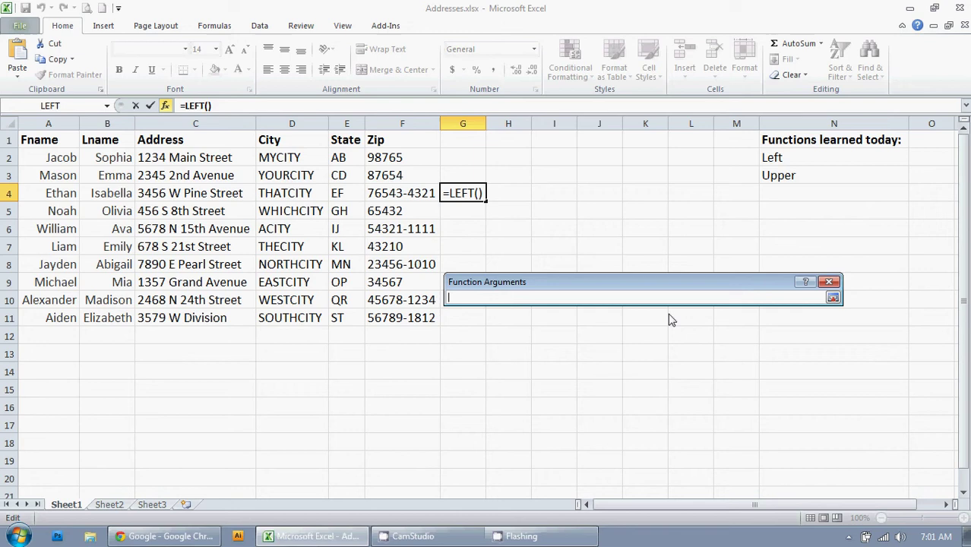
{"action": "left_click", "coordinate": [395, 193]}
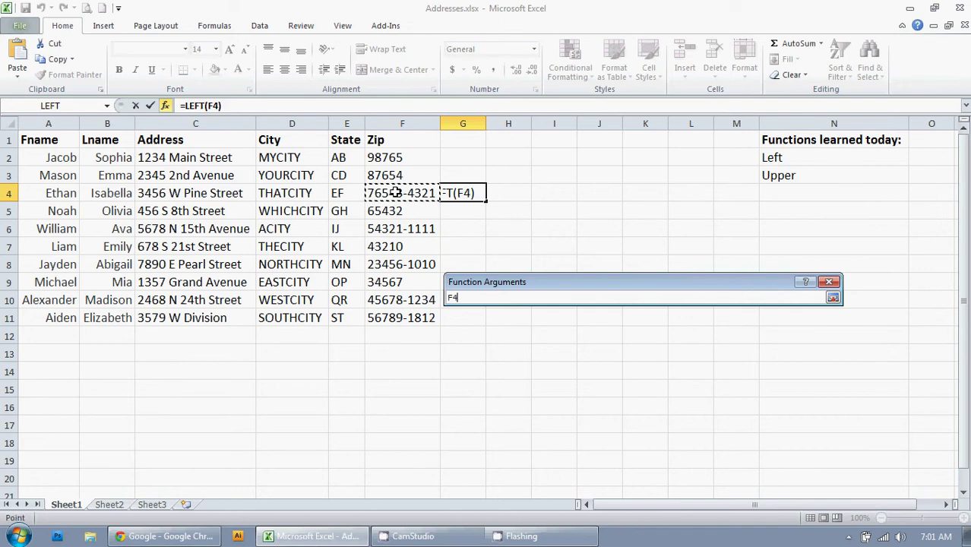
{"action": "key", "text": "Return"}
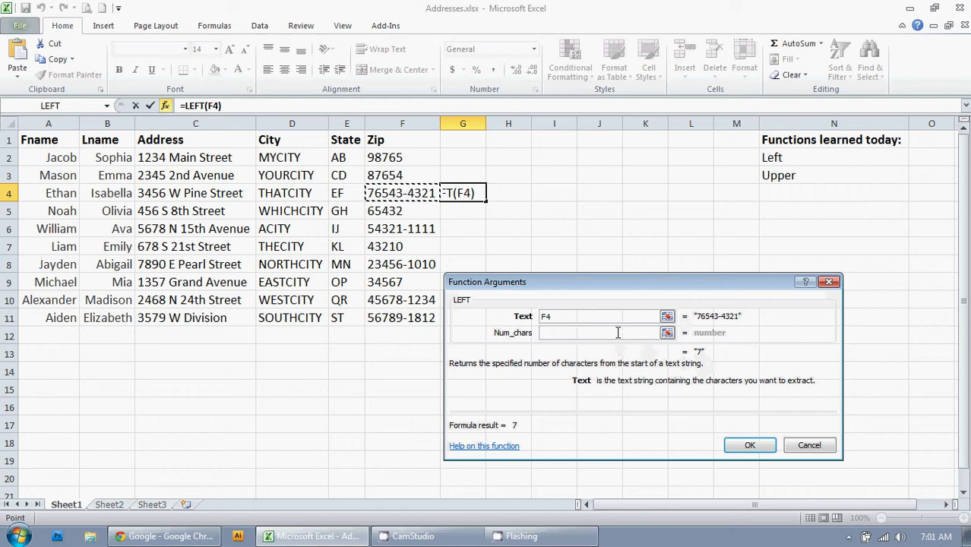
{"action": "left_click", "coordinate": [587, 333]}
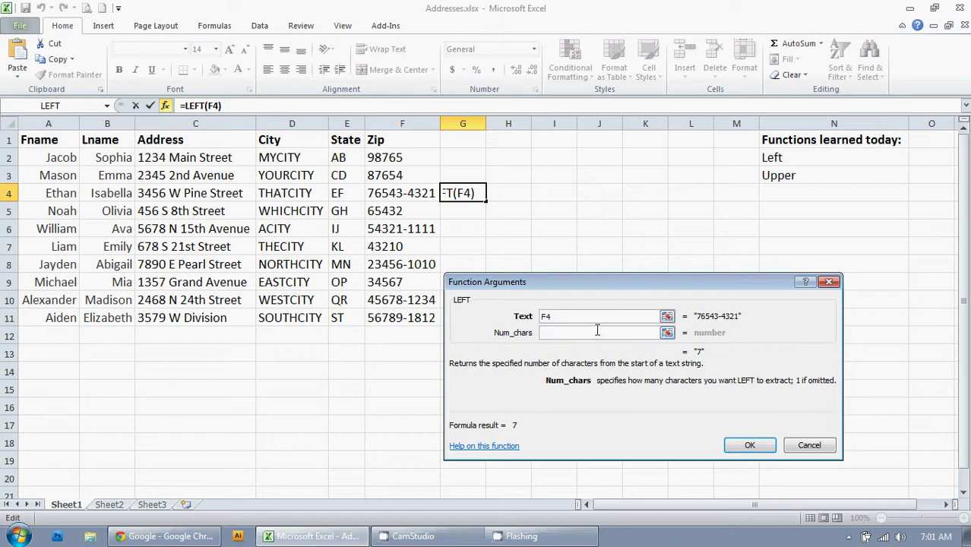
{"action": "type", "text": "5"}
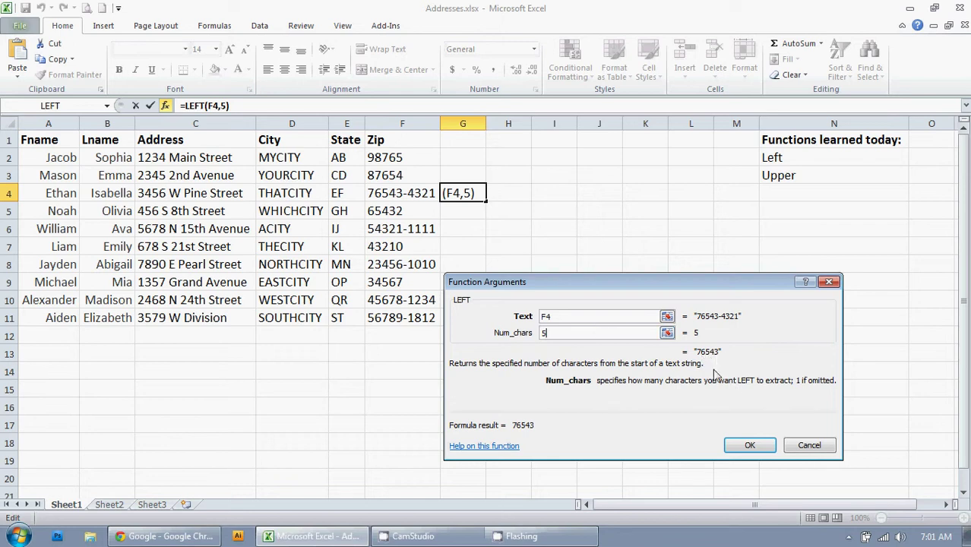
{"action": "left_click", "coordinate": [747, 444]}
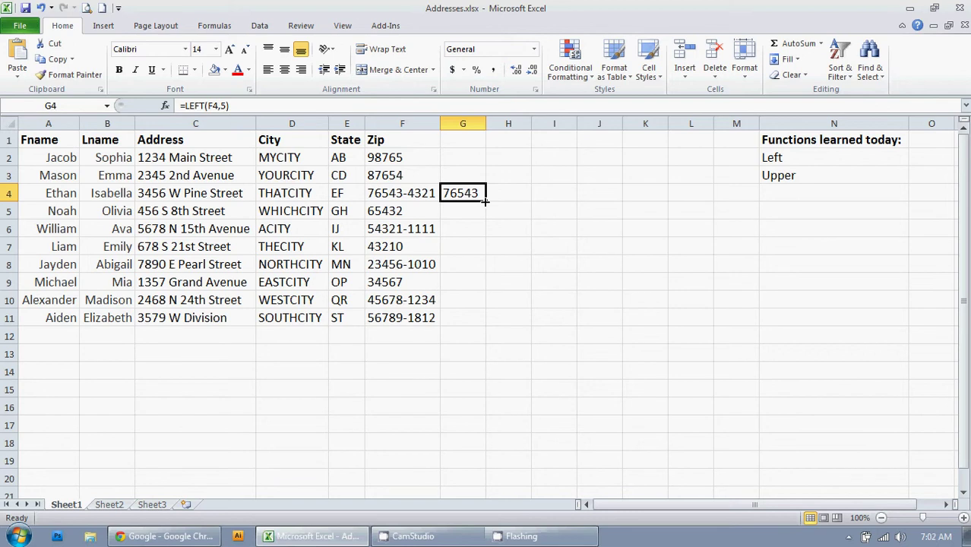
- Fill the LEFT formula from G4 down through G11
{"action": "left_click_drag", "start_coordinate": [485, 201], "coordinate": [486, 277]}
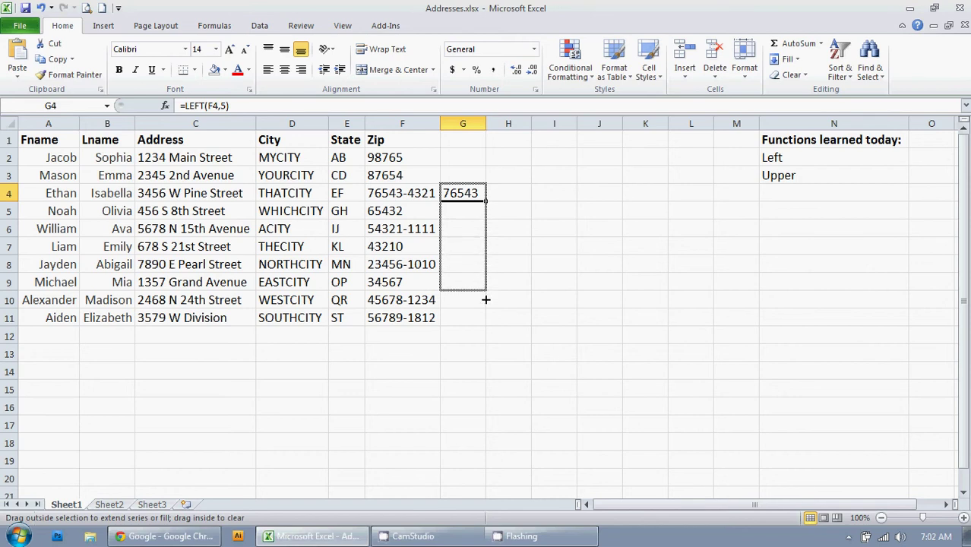
{"action": "left_click_drag", "start_coordinate": [486, 299], "coordinate": [483, 326]}
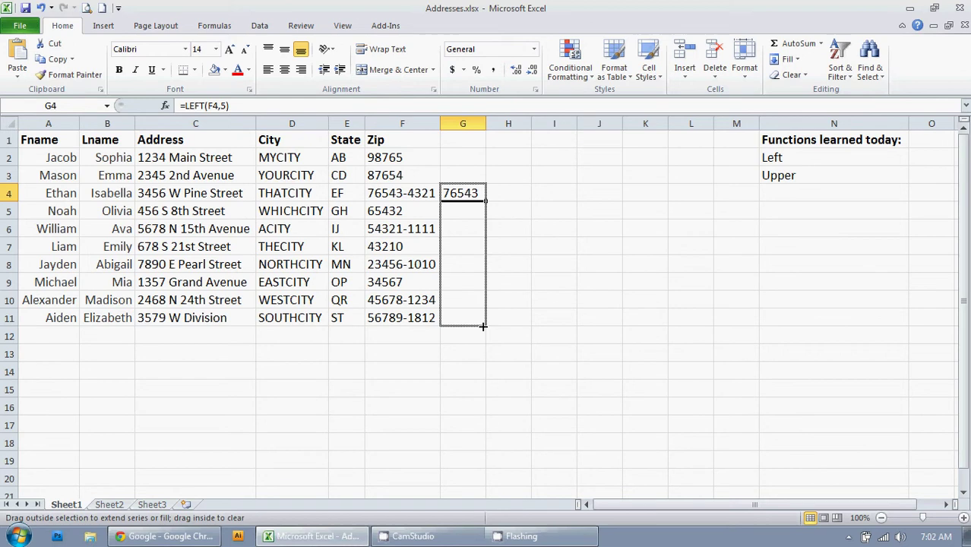
{"action": "left_click_drag", "start_coordinate": [482, 326], "coordinate": [483, 326]}
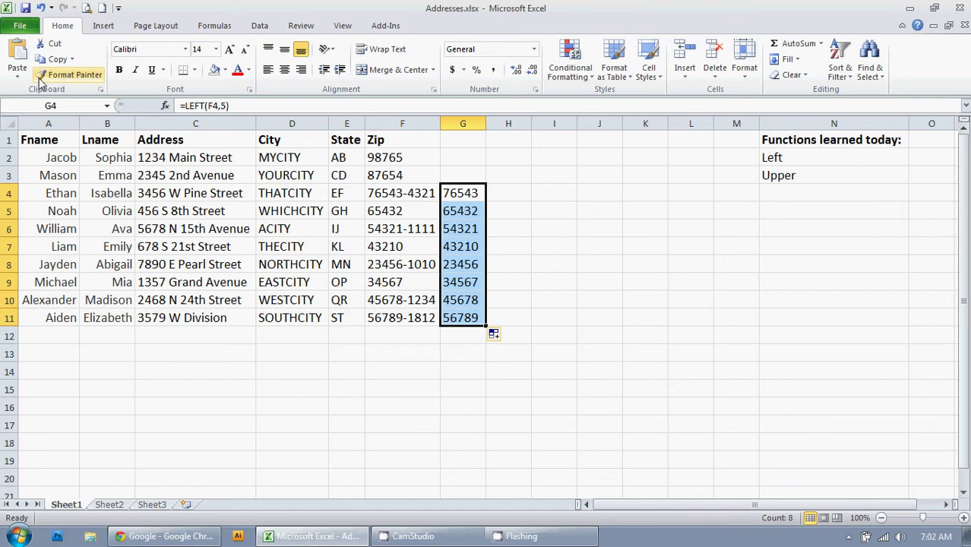
- Copy G4:G11 as values only over the Zip entries in F4:F11 and clear the helper formulas in column G
{"action": "left_click", "coordinate": [54, 59]}
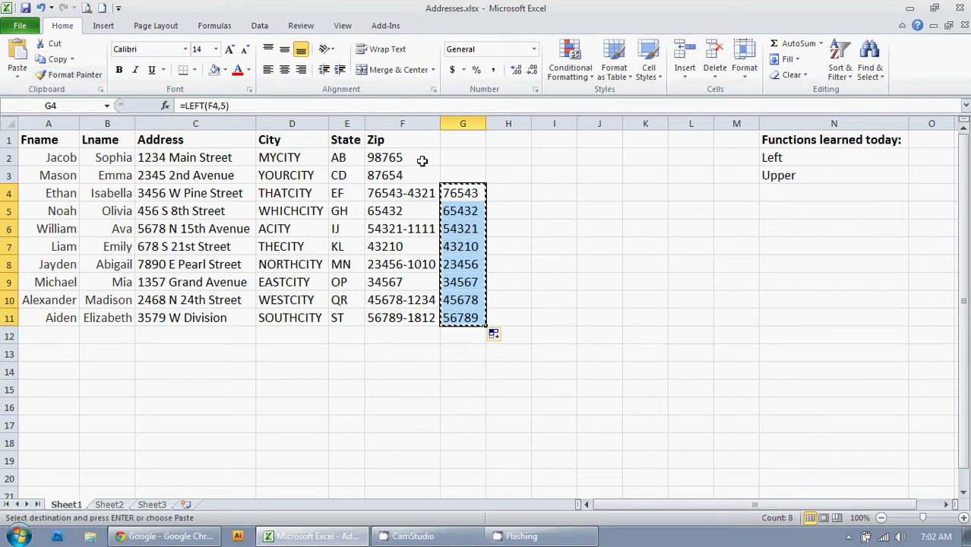
{"action": "left_click_drag", "start_coordinate": [408, 192], "coordinate": [410, 318]}
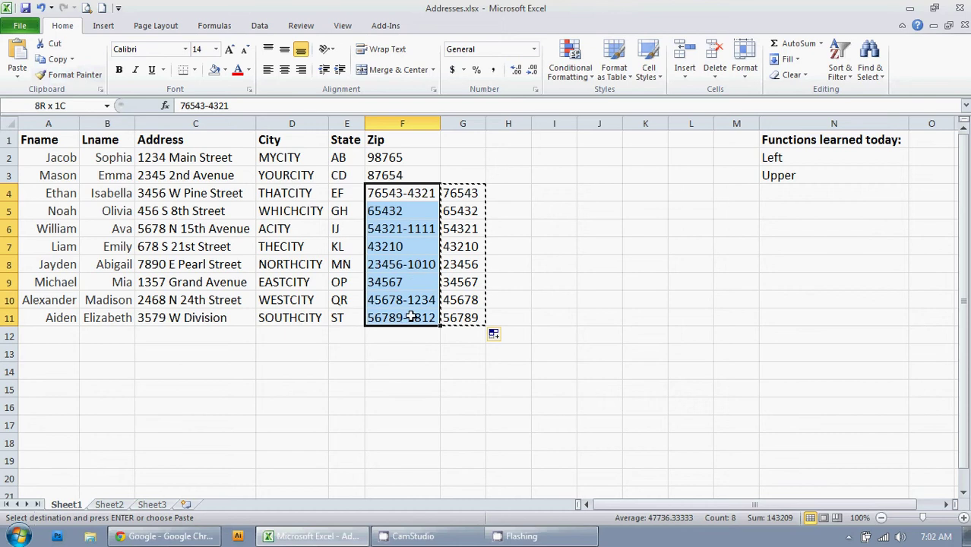
{"action": "left_click", "coordinate": [16, 76]}
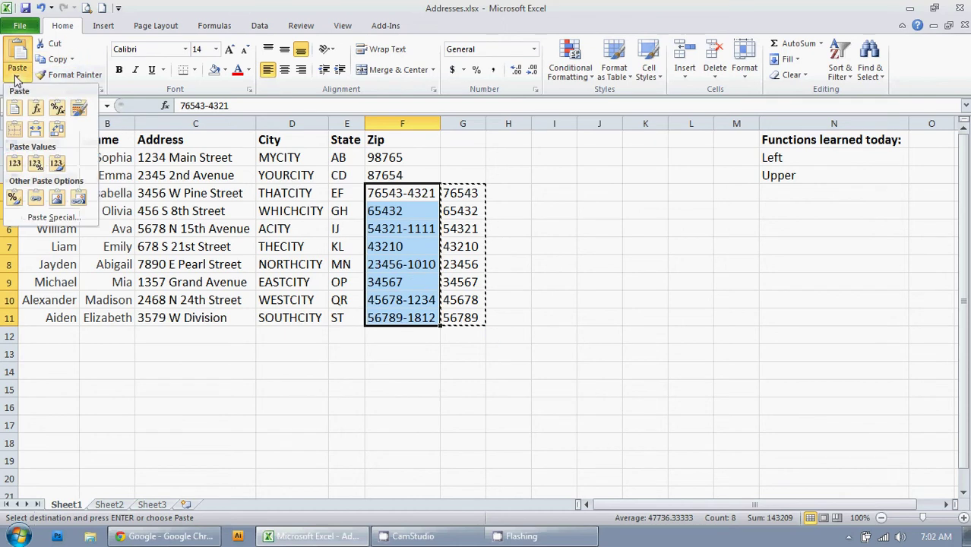
{"action": "left_click", "coordinate": [17, 164]}
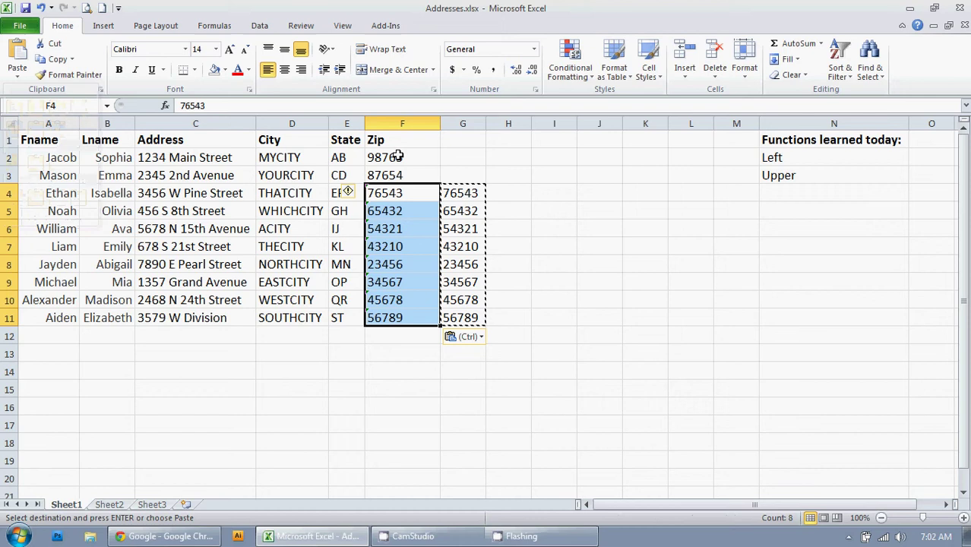
{"action": "key", "text": "Escape"}
{"action": "left_click", "coordinate": [465, 123]}
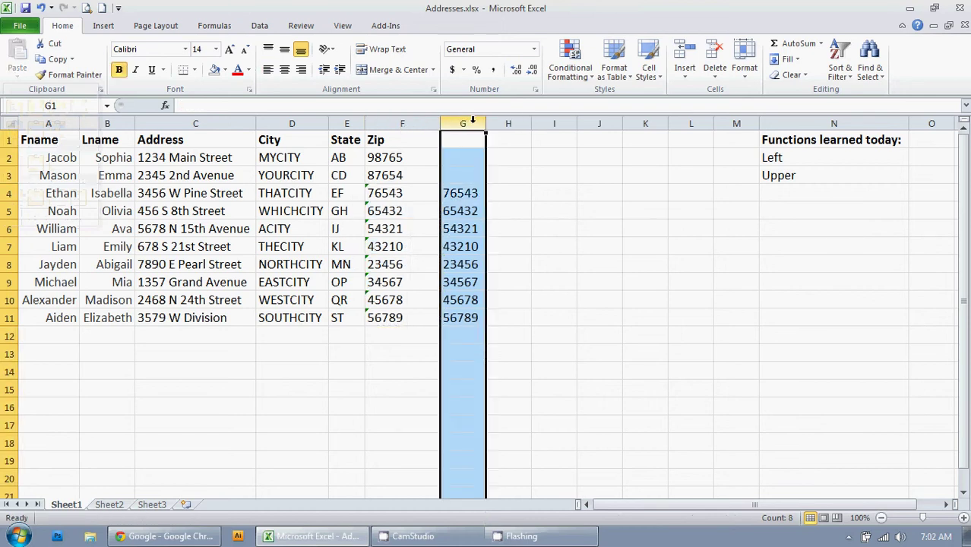
{"action": "key", "text": "Delete"}
- Convert the Zip entry in F4 from text to a number using its error options
{"action": "left_click", "coordinate": [371, 188]}
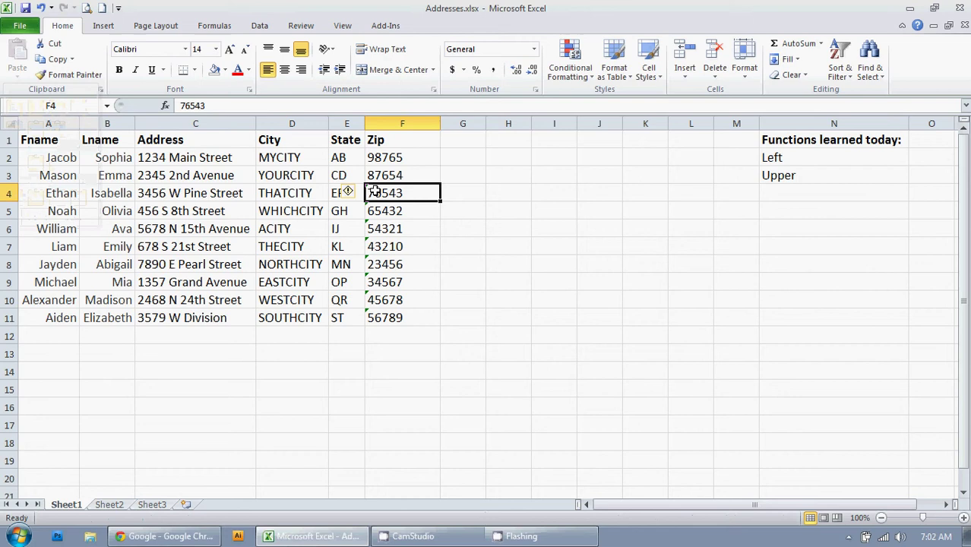
{"action": "left_click", "coordinate": [360, 193]}
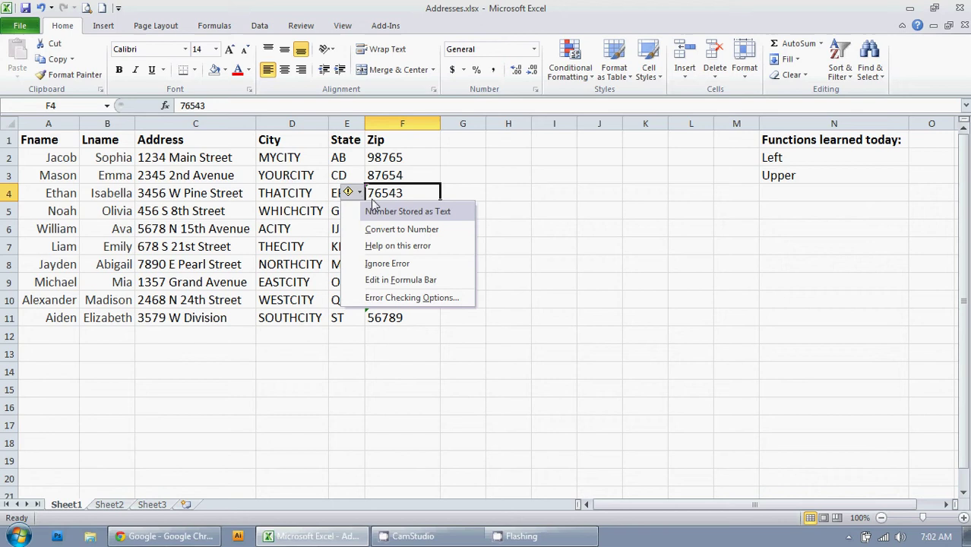
{"action": "left_click", "coordinate": [386, 229]}
- Apply the Number format to F5:F11 and autofit the width of the Zip column
{"action": "left_click_drag", "start_coordinate": [399, 210], "coordinate": [380, 317]}
{"action": "left_click", "coordinate": [534, 49]}
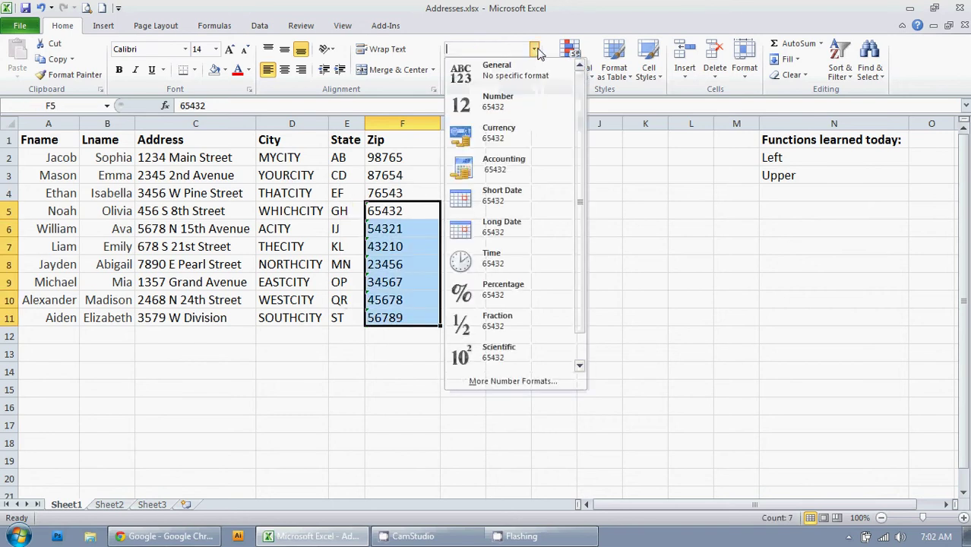
{"action": "left_click", "coordinate": [507, 106]}
{"action": "left_click", "coordinate": [343, 158]}
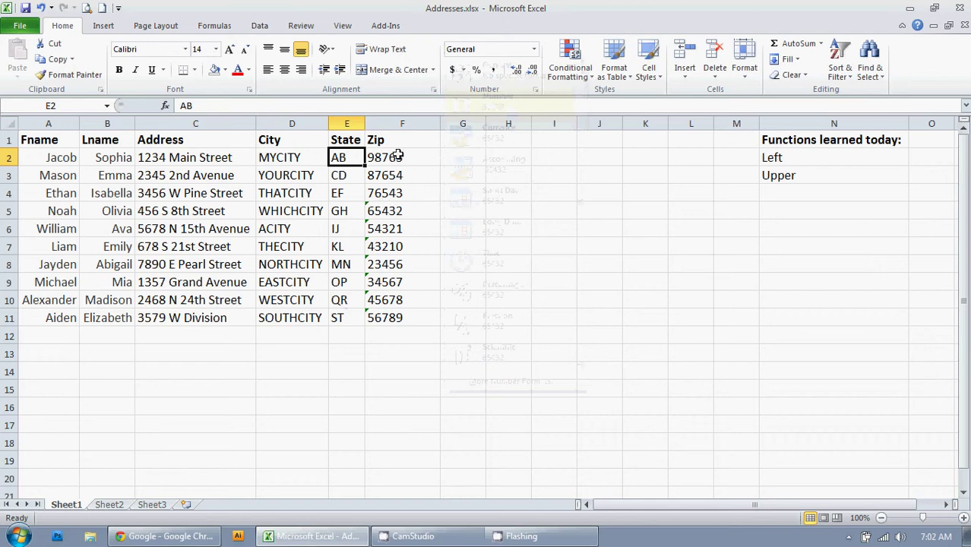
{"action": "double_click", "coordinate": [441, 123]}
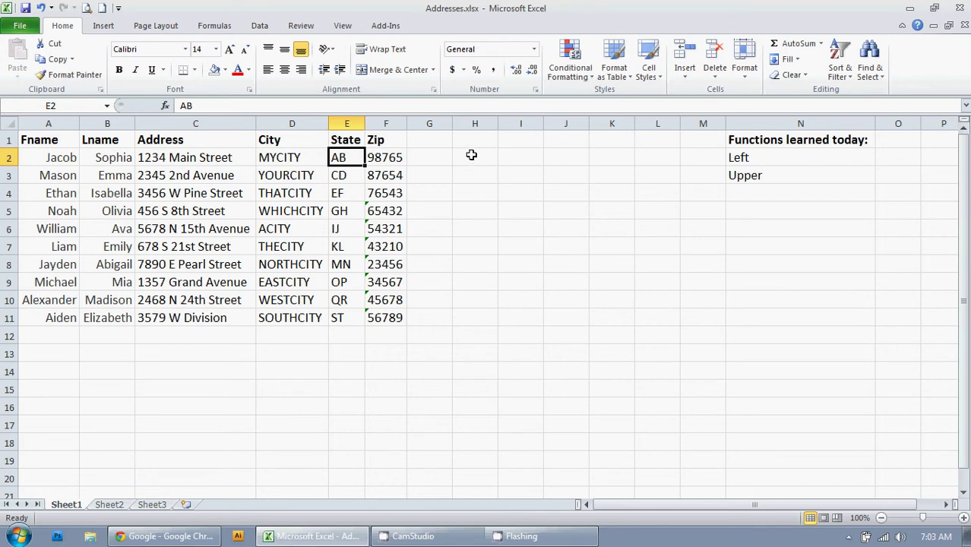
- Insert a blank column directly before the "Functions learned today:" list, leaving more room beside the address table
{"action": "left_click_drag", "start_coordinate": [49, 155], "coordinate": [370, 155]}
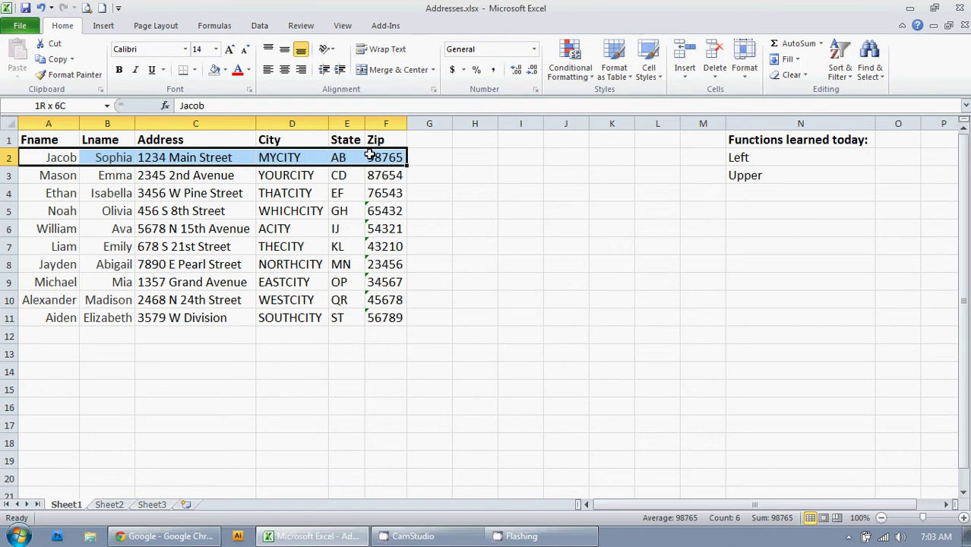
{"action": "left_click_drag", "start_coordinate": [459, 156], "coordinate": [697, 149]}
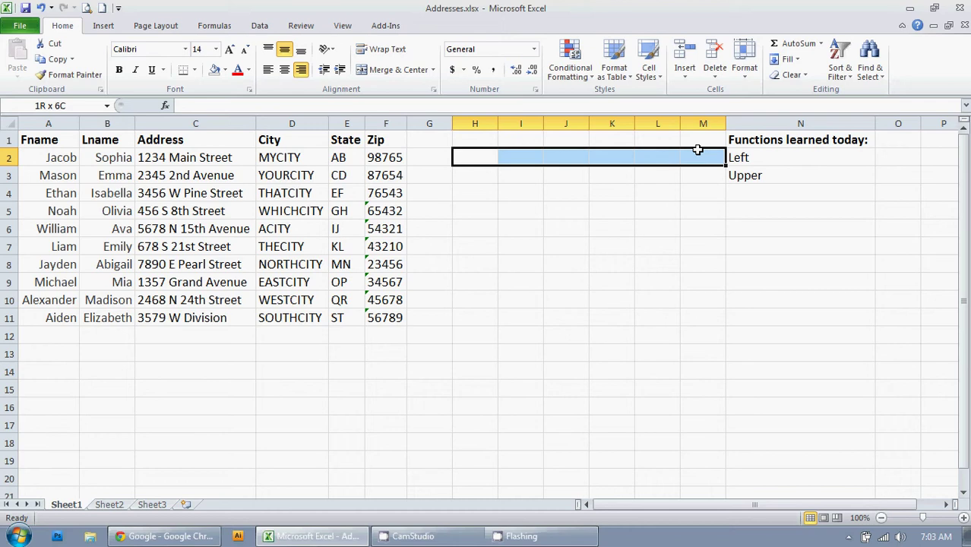
{"action": "key", "text": "ctrl+shift+plus"}
{"action": "left_click", "coordinate": [474, 156]}
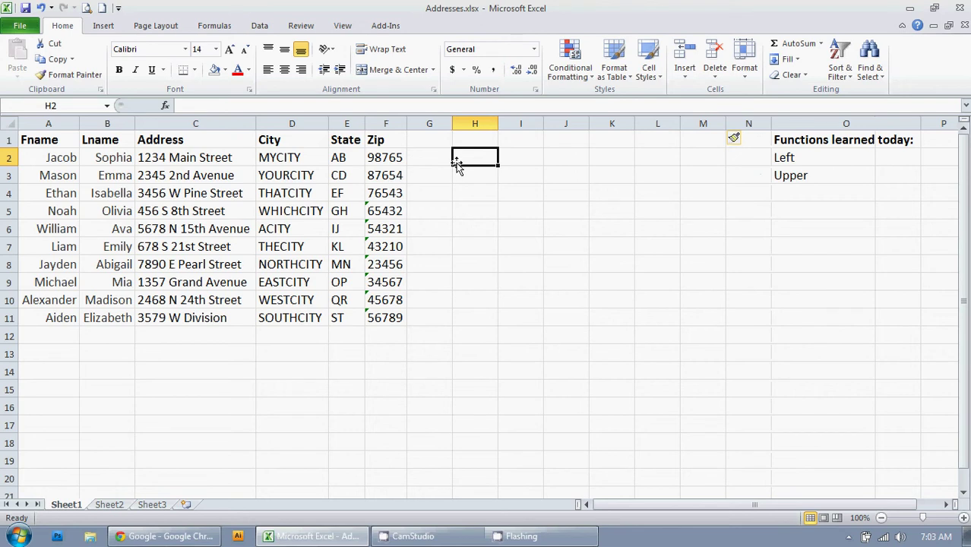
- Copy the header row A1:F1 and paste it starting at H1
{"action": "left_click_drag", "start_coordinate": [76, 140], "coordinate": [380, 141]}
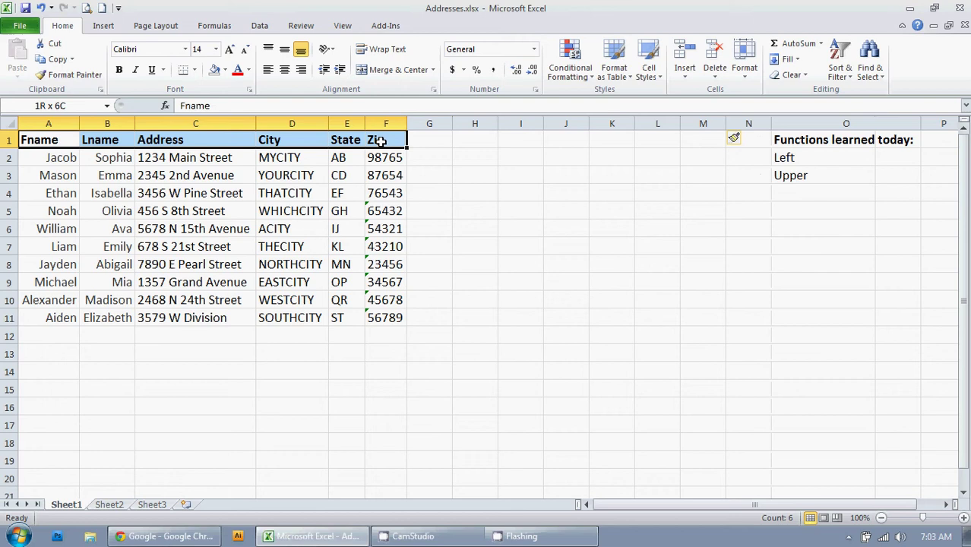
{"action": "left_click", "coordinate": [55, 58]}
{"action": "left_click", "coordinate": [459, 136]}
{"action": "left_click", "coordinate": [17, 77]}
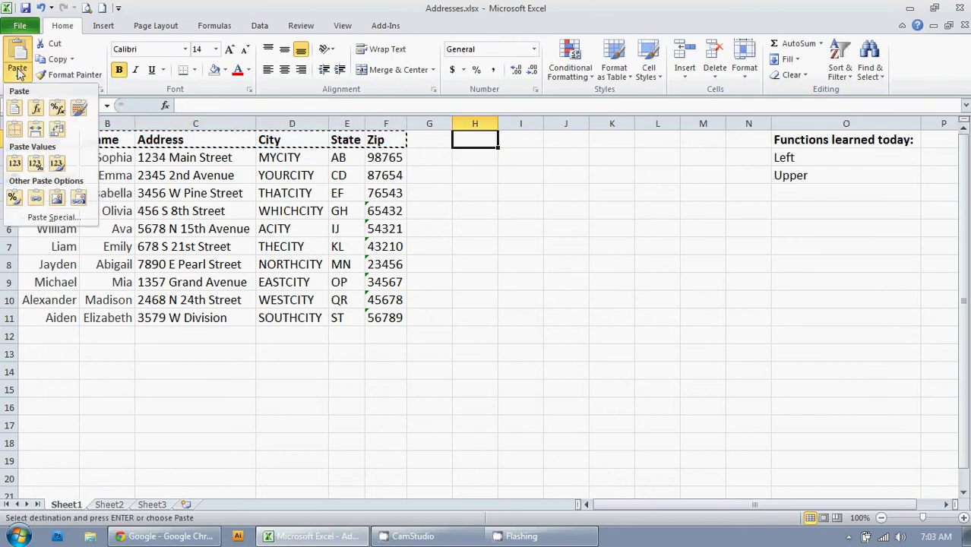
{"action": "left_click", "coordinate": [18, 114]}
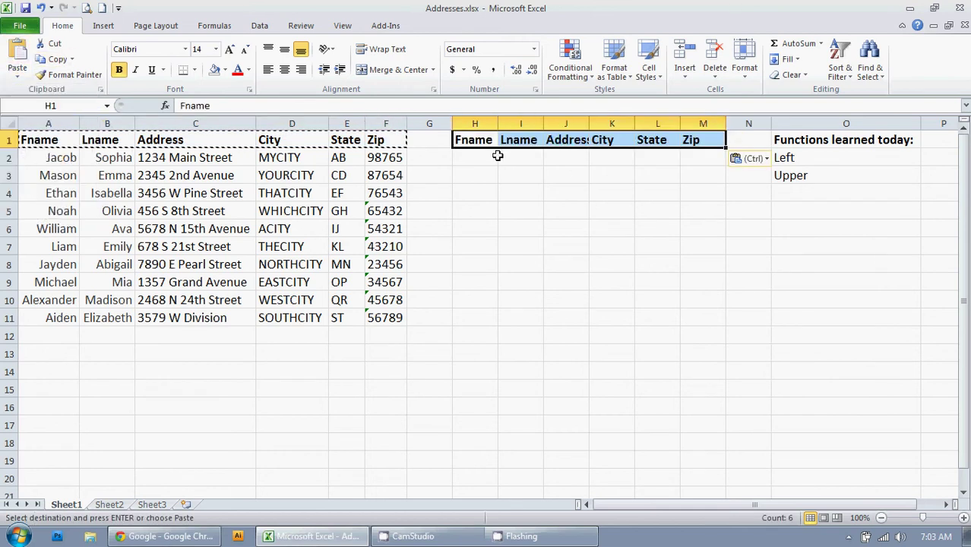
{"action": "left_click", "coordinate": [474, 158]}
{"action": "key", "text": "Escape"}
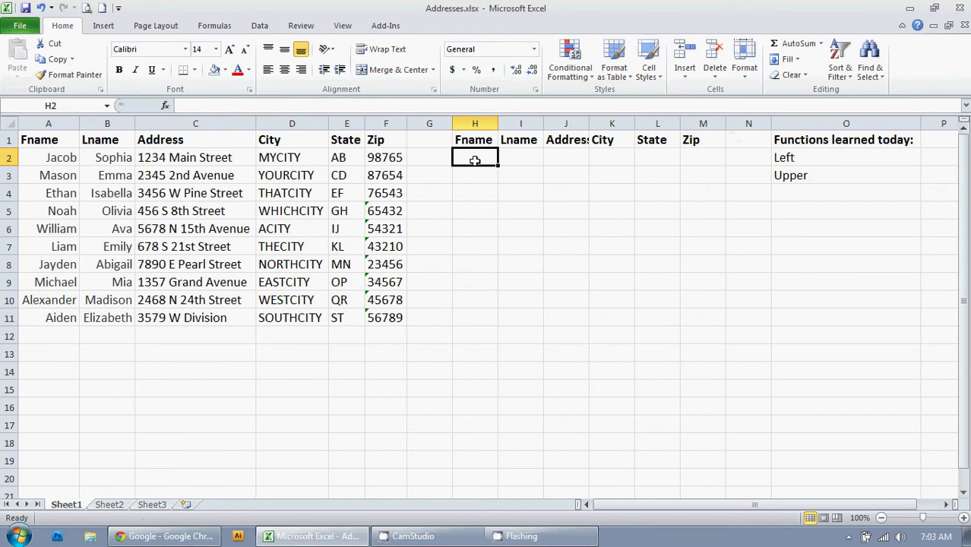
- Search the functions for "upper case" and insert UPPER in H2 with A2 as its text argument
{"action": "left_click", "coordinate": [165, 106]}
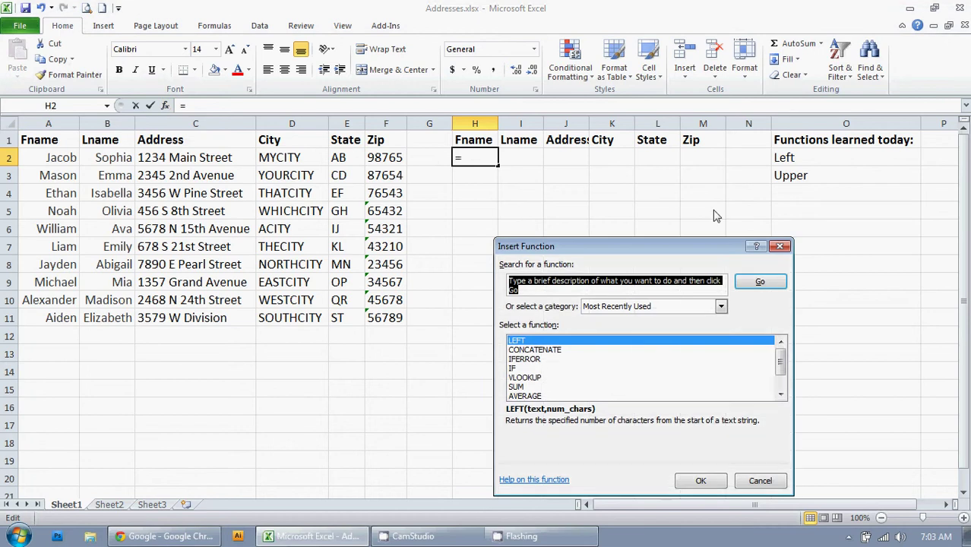
{"action": "type", "text": "upper case"}
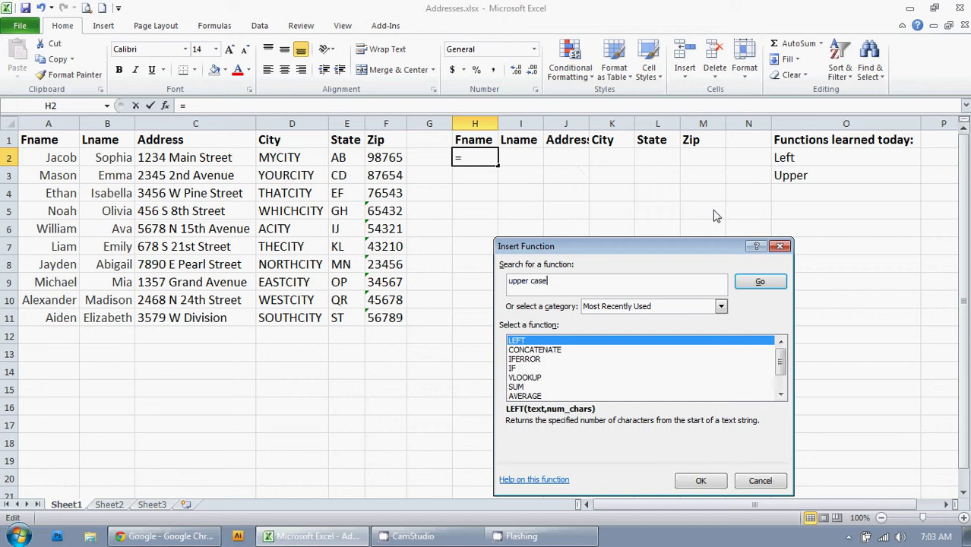
{"action": "key", "text": "Tab"}
{"action": "key", "text": "Return"}
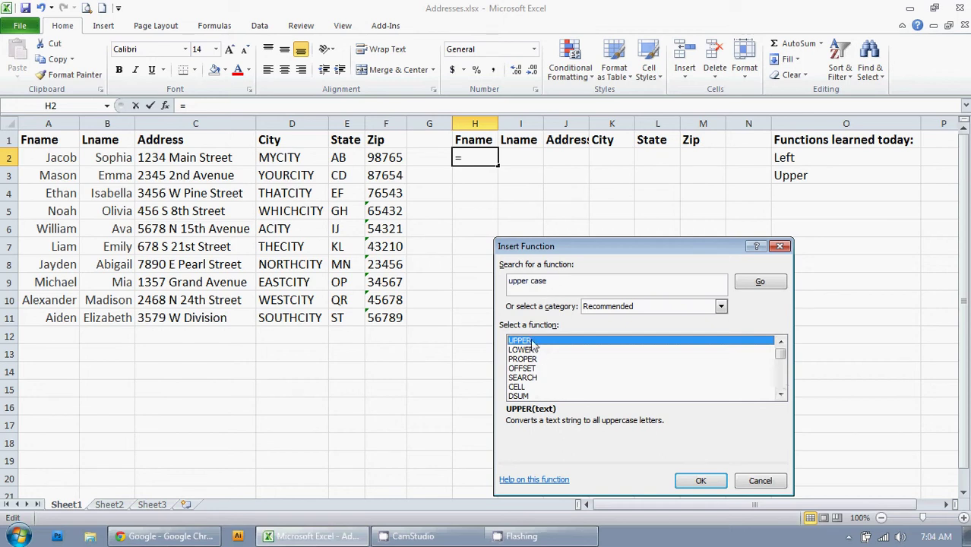
{"action": "left_click", "coordinate": [700, 481]}
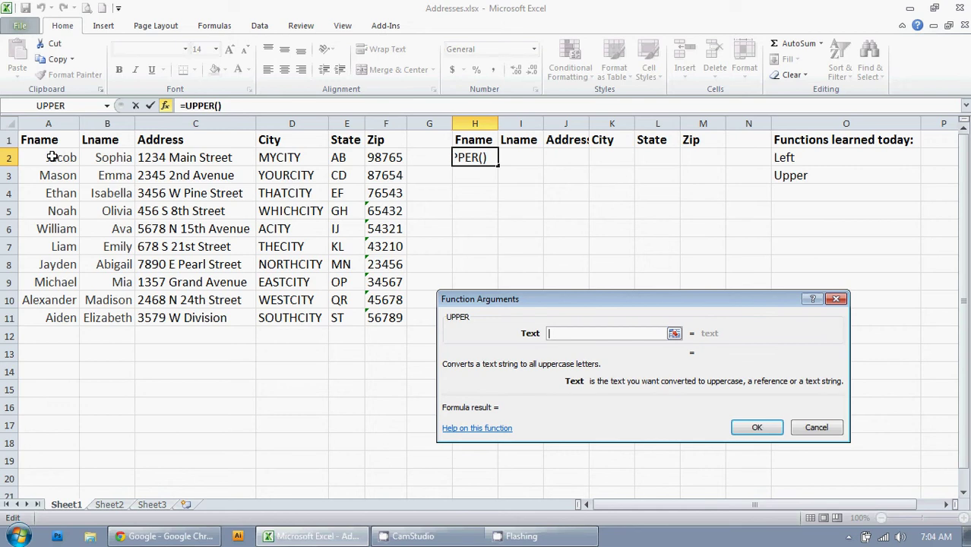
{"action": "left_click", "coordinate": [52, 156]}
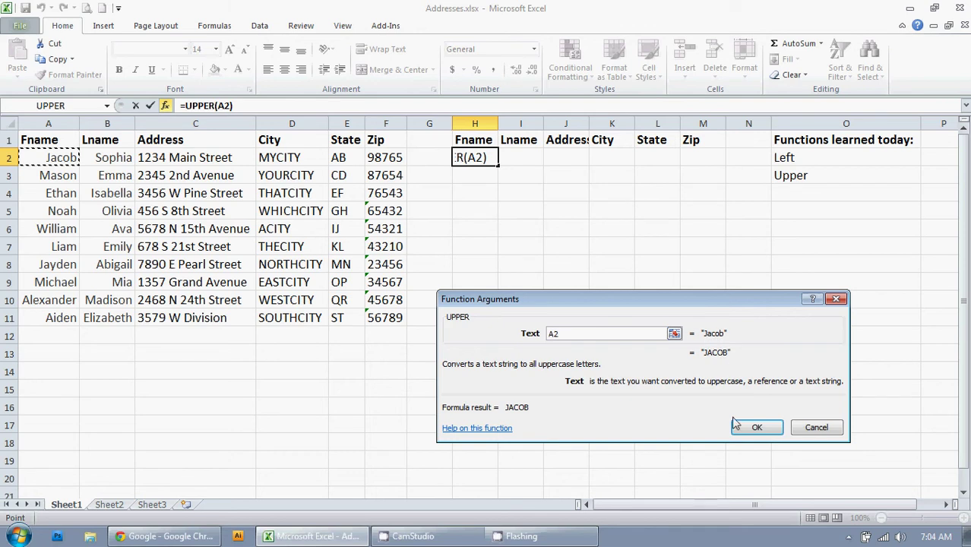
{"action": "left_click", "coordinate": [757, 428]}
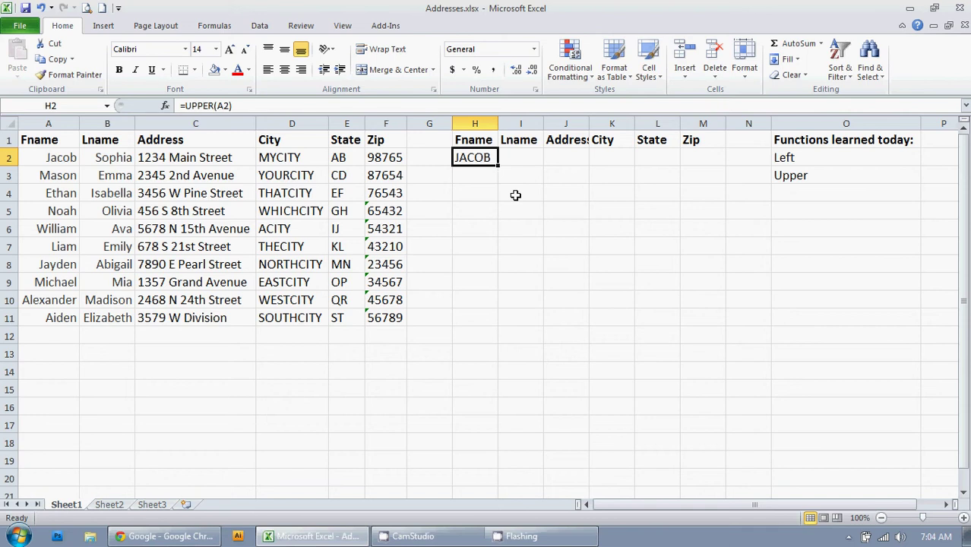
- Fill the UPPER formula from H2 down to H11 and across to column M, autofitting column H
{"action": "left_click_drag", "start_coordinate": [498, 165], "coordinate": [481, 322]}
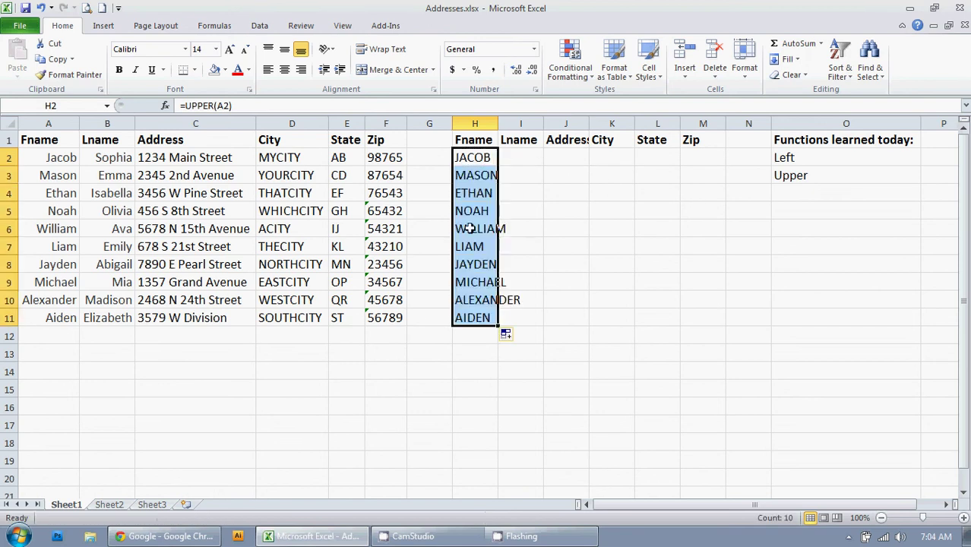
{"action": "double_click", "coordinate": [498, 125]}
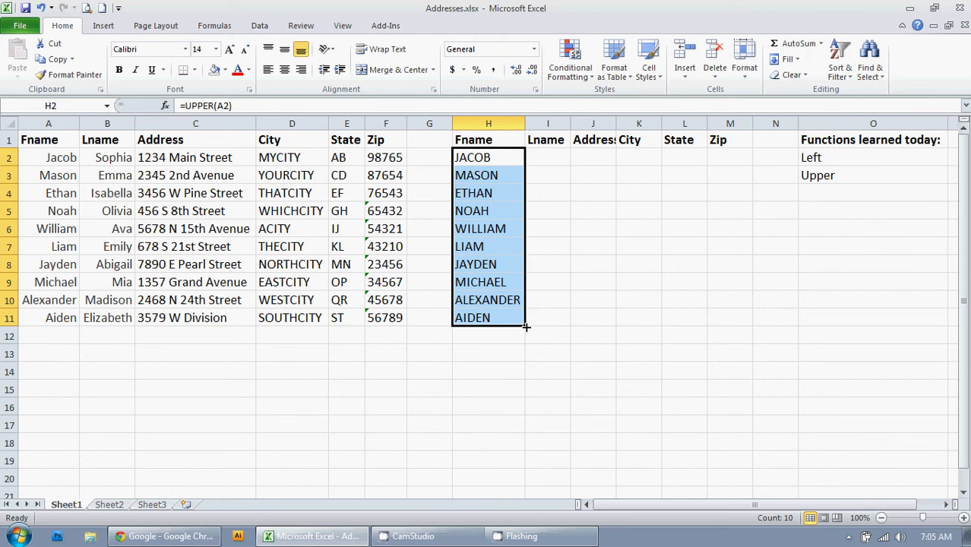
{"action": "left_click_drag", "start_coordinate": [525, 326], "coordinate": [742, 320]}
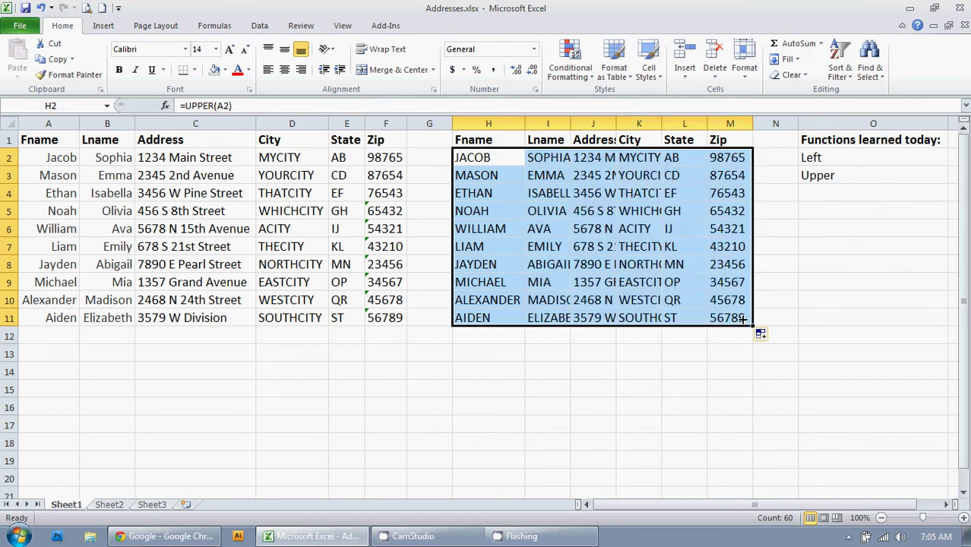
- Autofit the widths of the Lname, Address and City columns in the capitalised copy (columns I to K)
{"action": "double_click", "coordinate": [570, 123]}
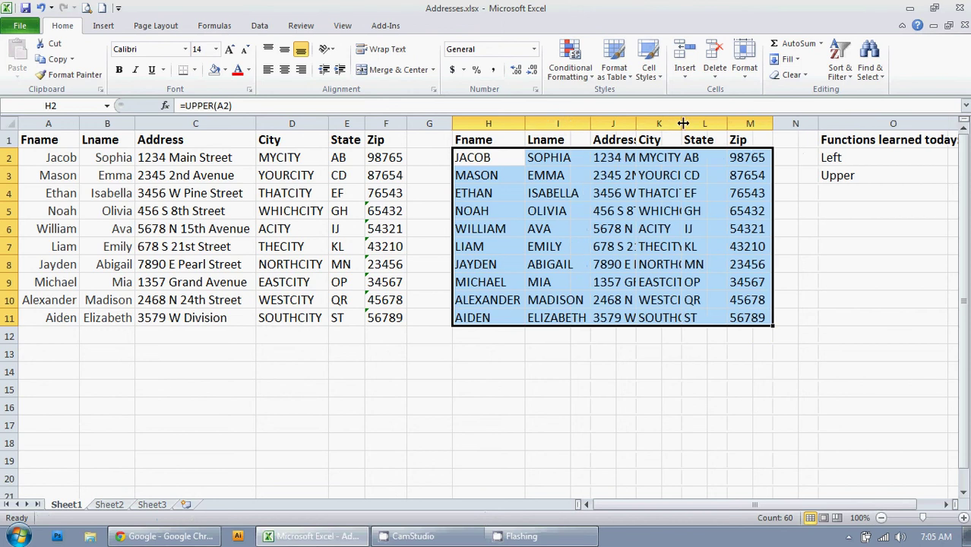
{"action": "double_click", "coordinate": [637, 124]}
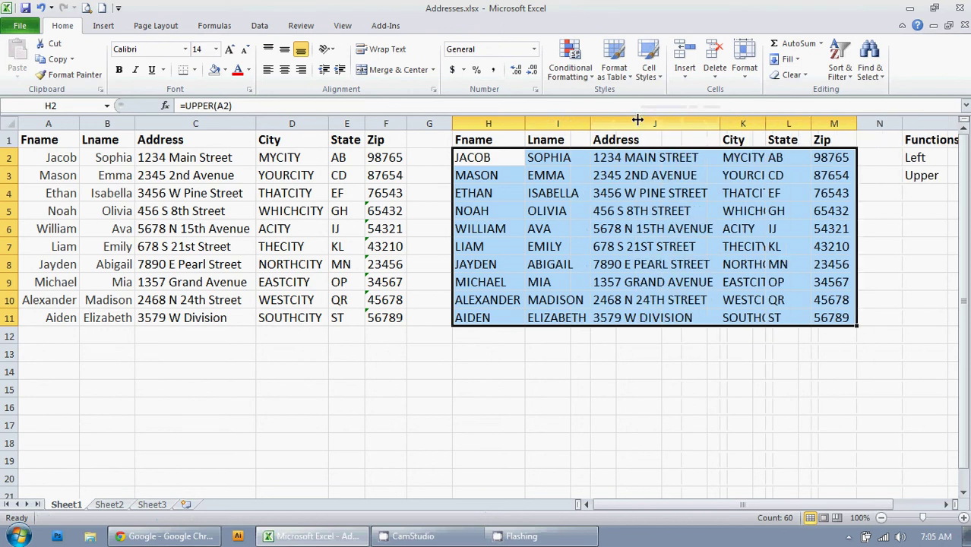
{"action": "double_click", "coordinate": [766, 124]}
{"action": "left_click", "coordinate": [496, 163]}
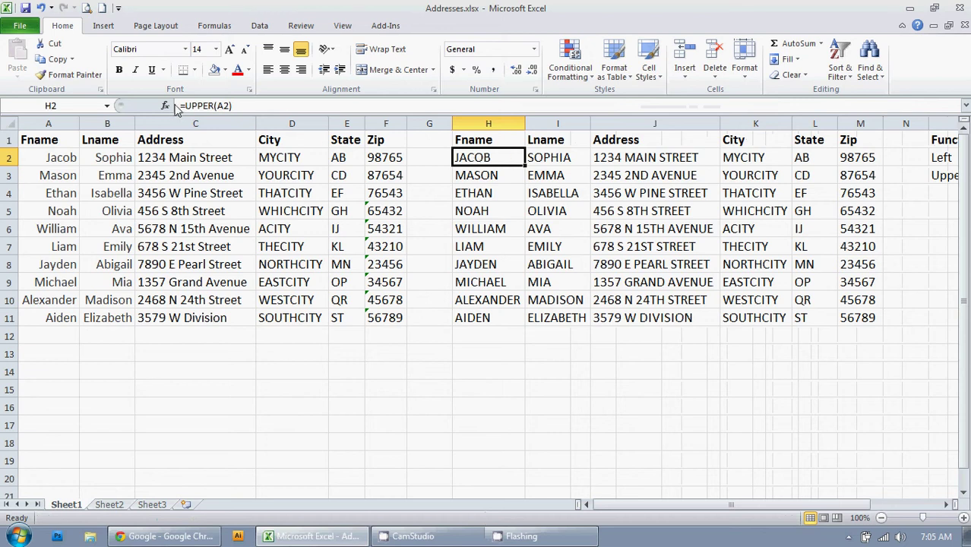
{"action": "left_click", "coordinate": [64, 157]}
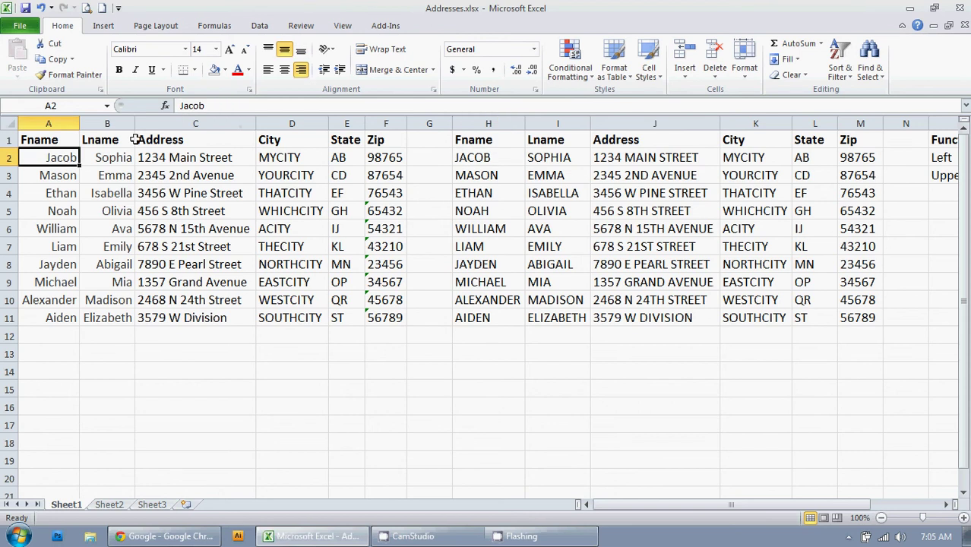
{"action": "left_click", "coordinate": [464, 156]}
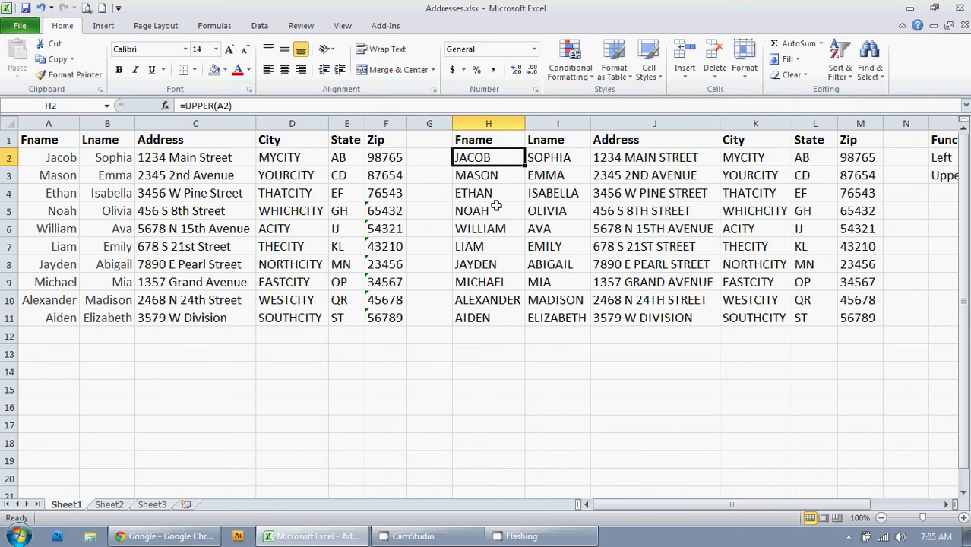
- Copy columns H:M and paste them as values only over the original address table starting at column A
{"action": "left_click", "coordinate": [488, 123]}
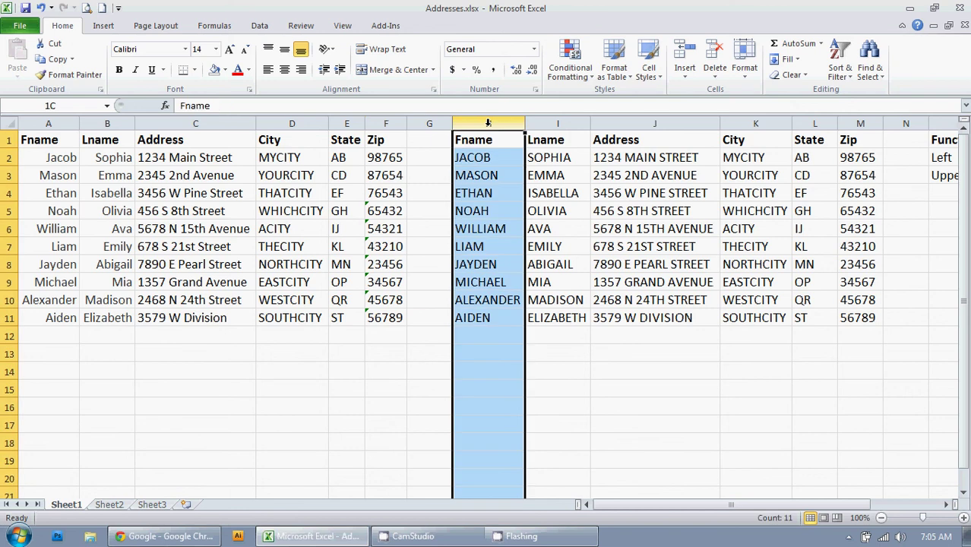
{"action": "left_click_drag", "start_coordinate": [489, 124], "coordinate": [859, 114]}
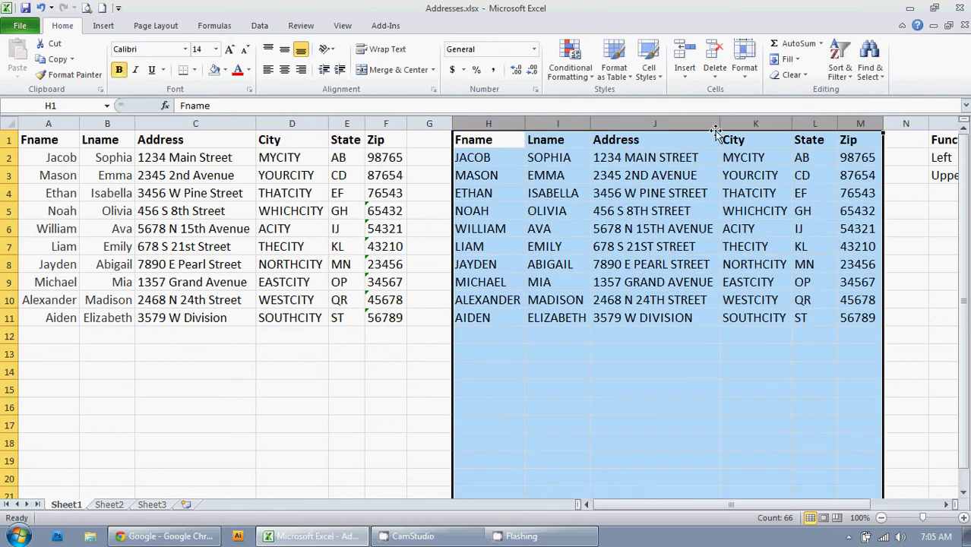
{"action": "left_click", "coordinate": [59, 60]}
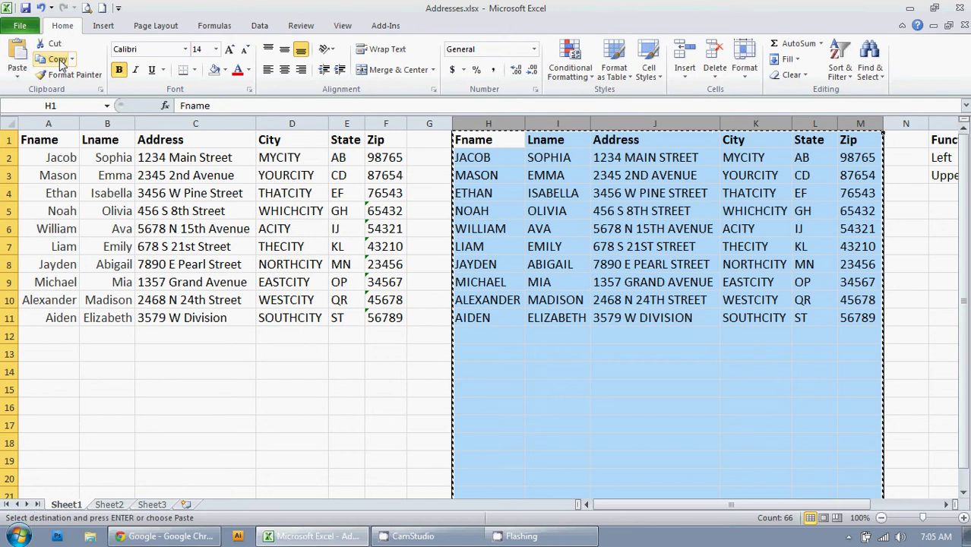
{"action": "left_click", "coordinate": [47, 122]}
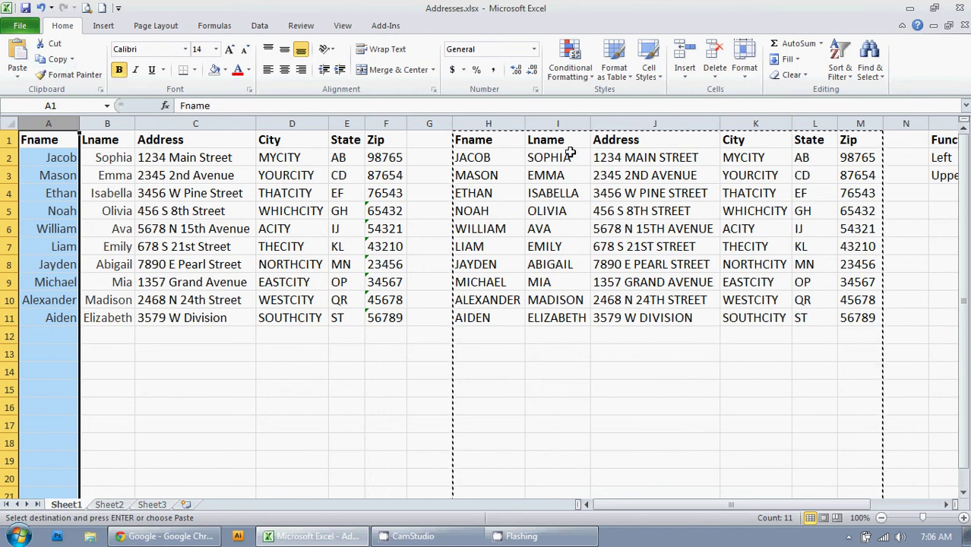
{"action": "left_click", "coordinate": [17, 77]}
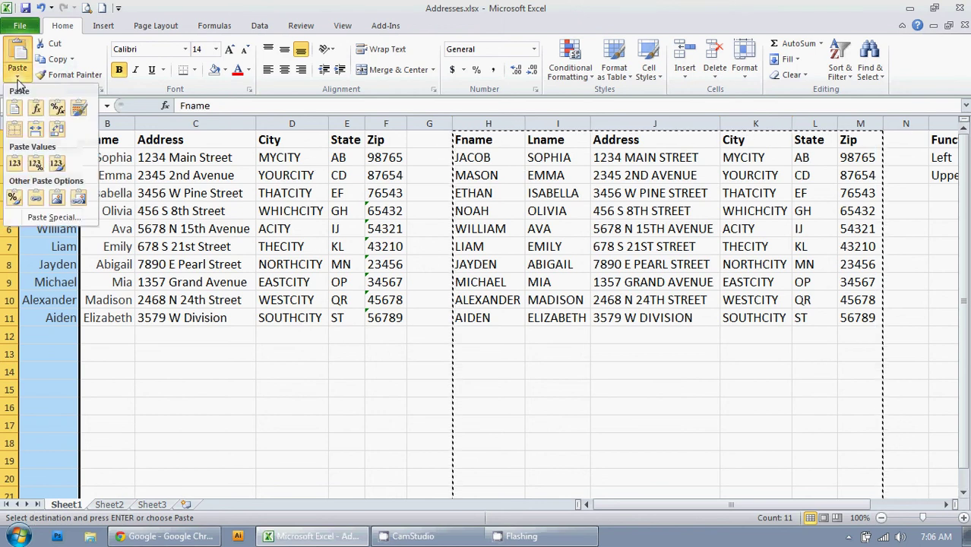
{"action": "left_click", "coordinate": [12, 163]}
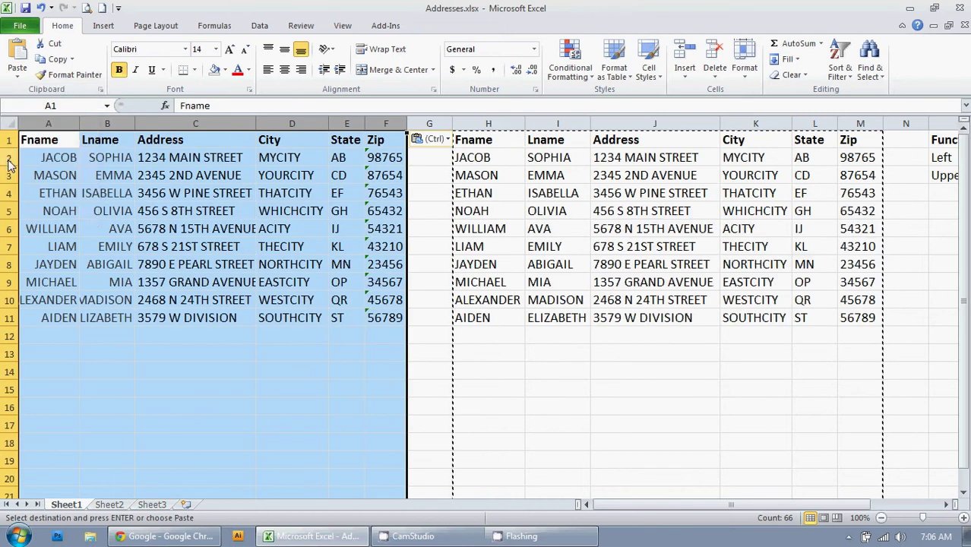
{"action": "left_click", "coordinate": [59, 158]}
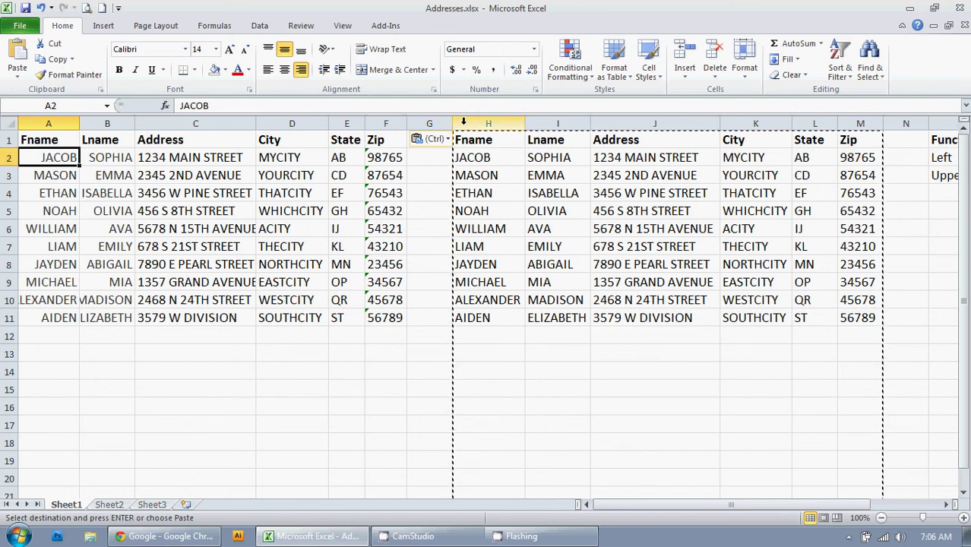
- Delete the helper columns H:M that hold the UPPER formulas
{"action": "left_click_drag", "start_coordinate": [463, 123], "coordinate": [846, 132]}
{"action": "right_click", "coordinate": [846, 133]}
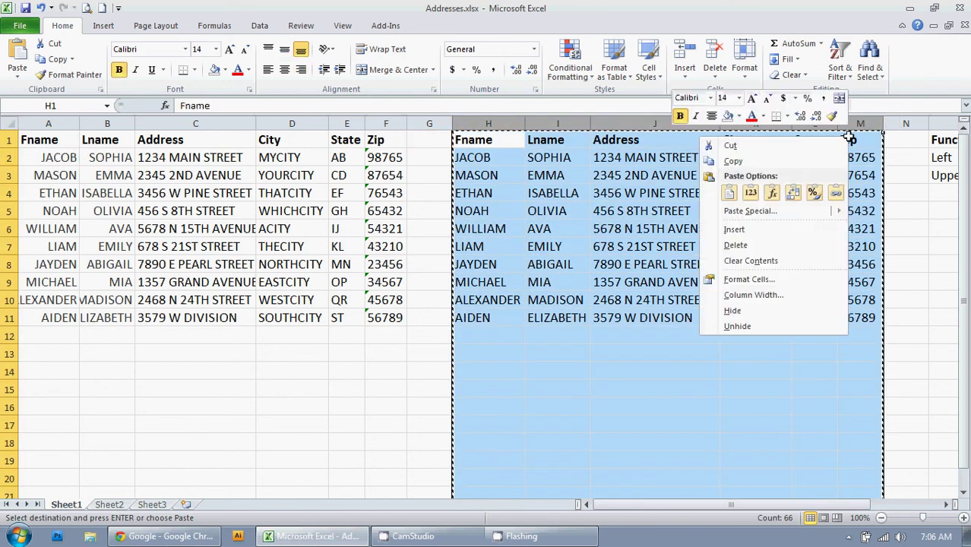
{"action": "left_click", "coordinate": [745, 243]}
{"action": "key", "text": "Escape"}
{"action": "left_click", "coordinate": [386, 264]}
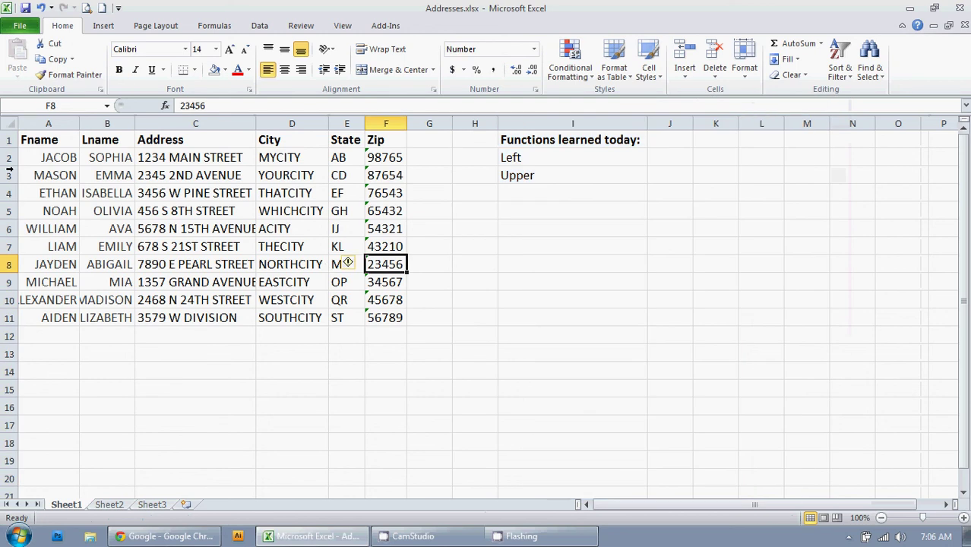
- Autofit the width of every column in the sheet
{"action": "left_click", "coordinate": [66, 138]}
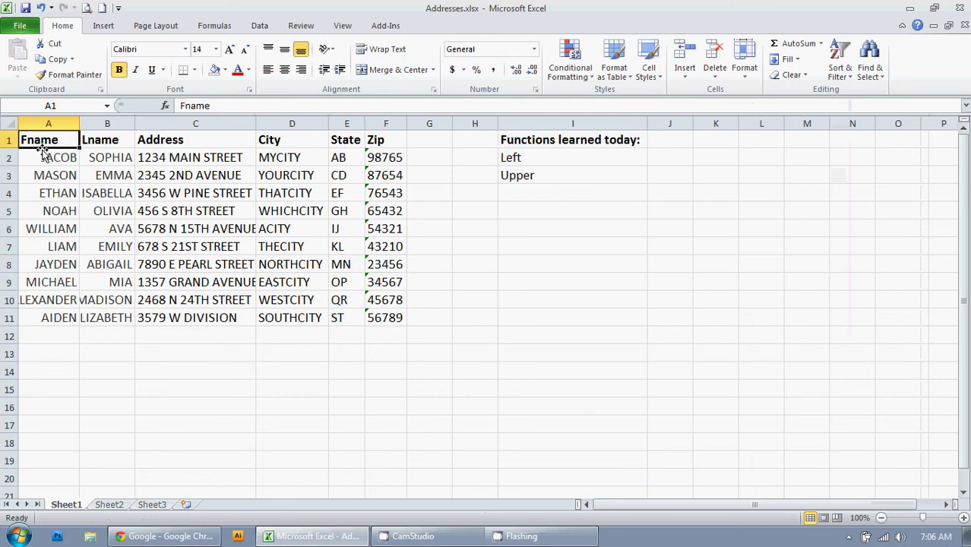
{"action": "left_click", "coordinate": [7, 123]}
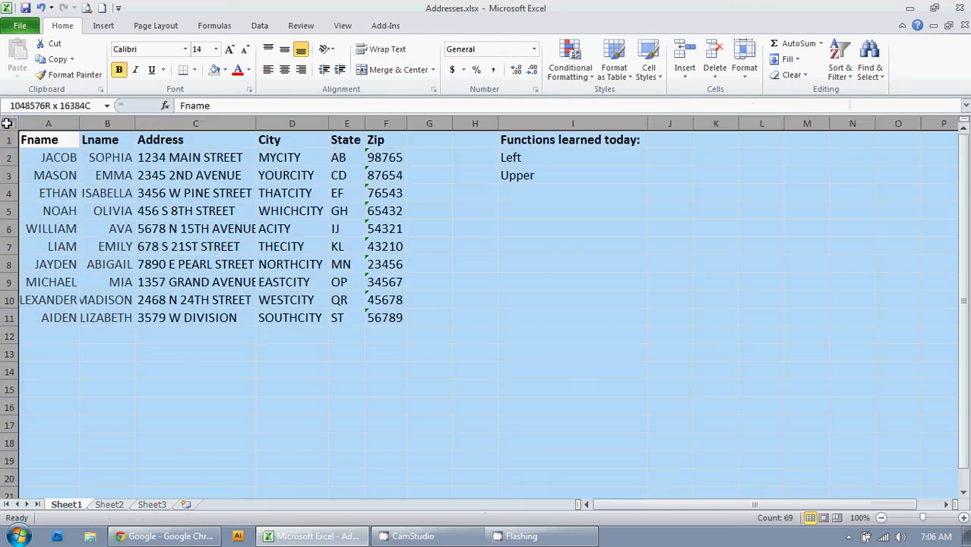
{"action": "double_click", "coordinate": [79, 123]}
{"action": "left_click", "coordinate": [162, 245]}
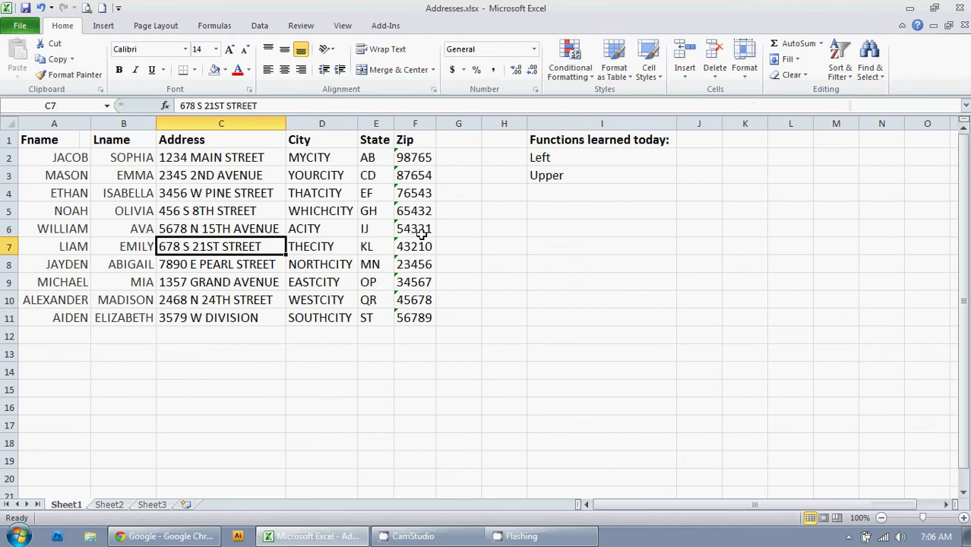